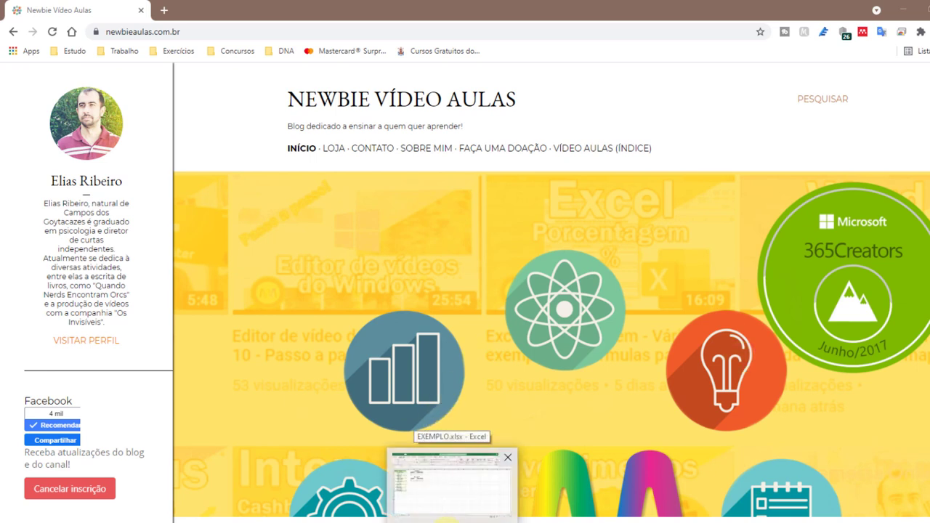
Step: Switch to EXEMPLO.xlsx, preview the ORDEM functions with =ordem in F2, then clear it
{"action": "left_click", "coordinate": [446, 518]}
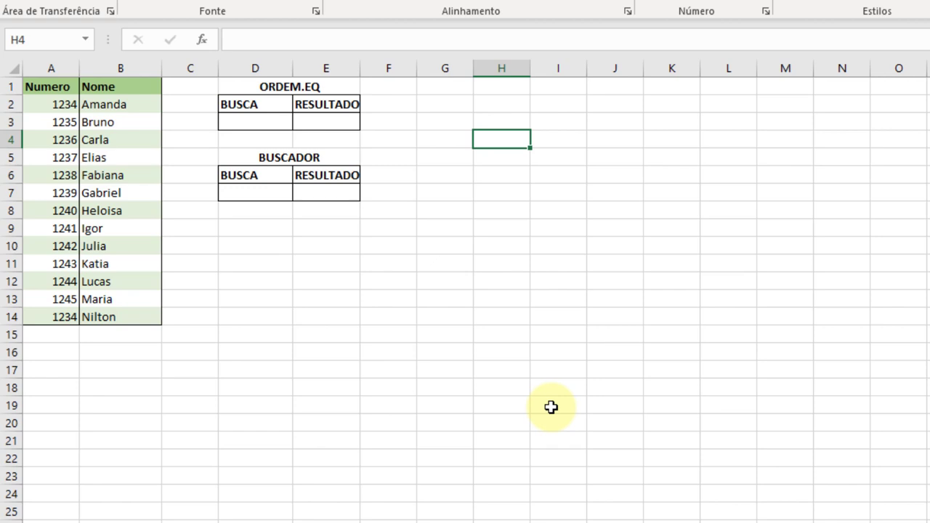
{"action": "left_click", "coordinate": [393, 104]}
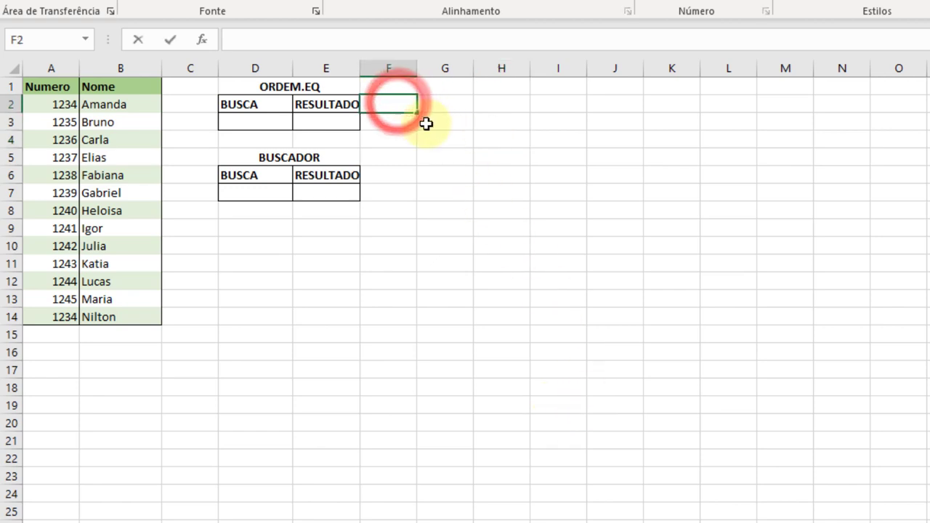
{"action": "type", "text": "=ord"}
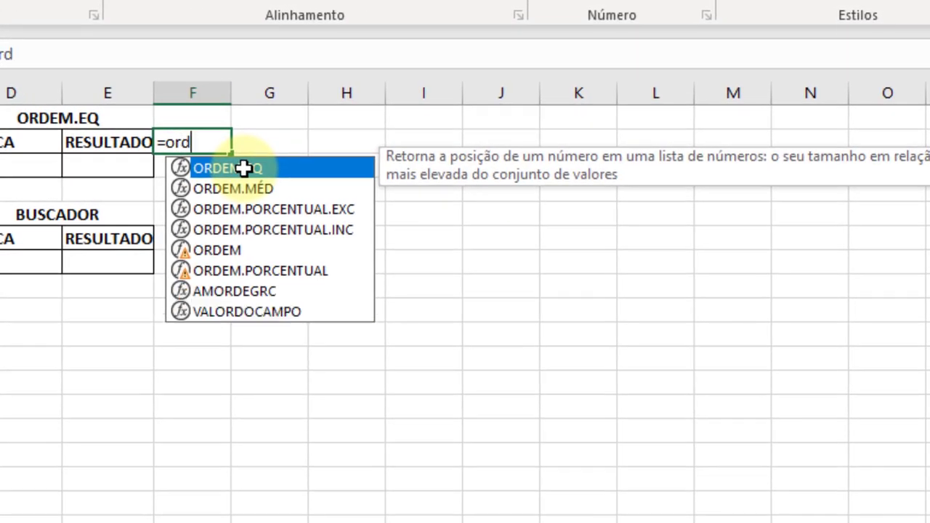
{"action": "type", "text": "em"}
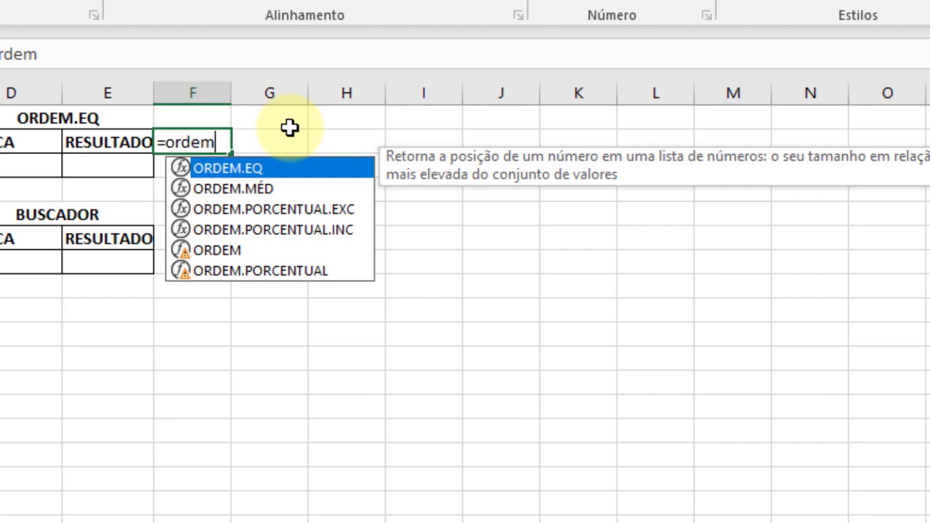
{"action": "key", "text": "BackSpace"}
{"action": "key", "text": "BackSpace"}
{"action": "key", "text": "BackSpace"}
{"action": "key", "text": "BackSpace"}
{"action": "key", "text": "BackSpace"}
{"action": "key", "text": "BackSpace"}
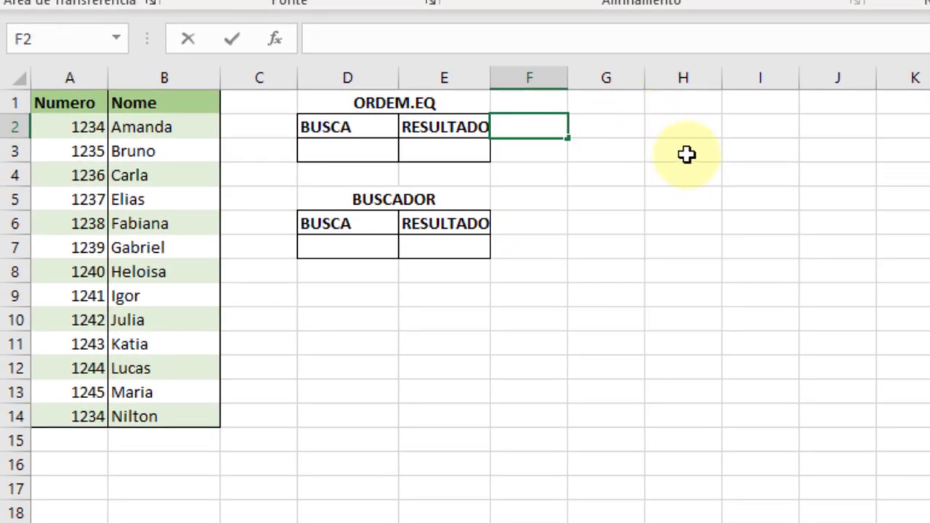
Step: Leave F2 empty and begin the formula =ordem.eq( in cell E3 under RESULTADO
{"action": "left_click", "coordinate": [687, 154]}
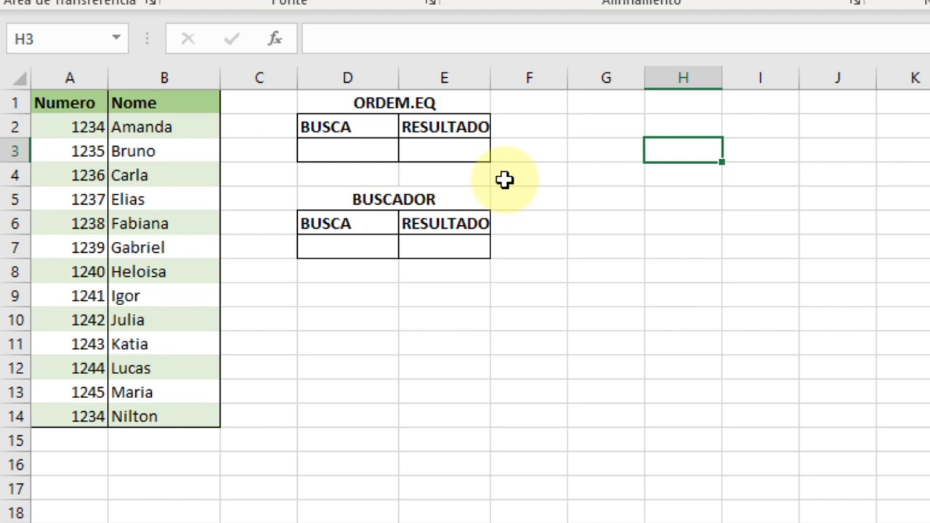
{"action": "double_click", "coordinate": [455, 151]}
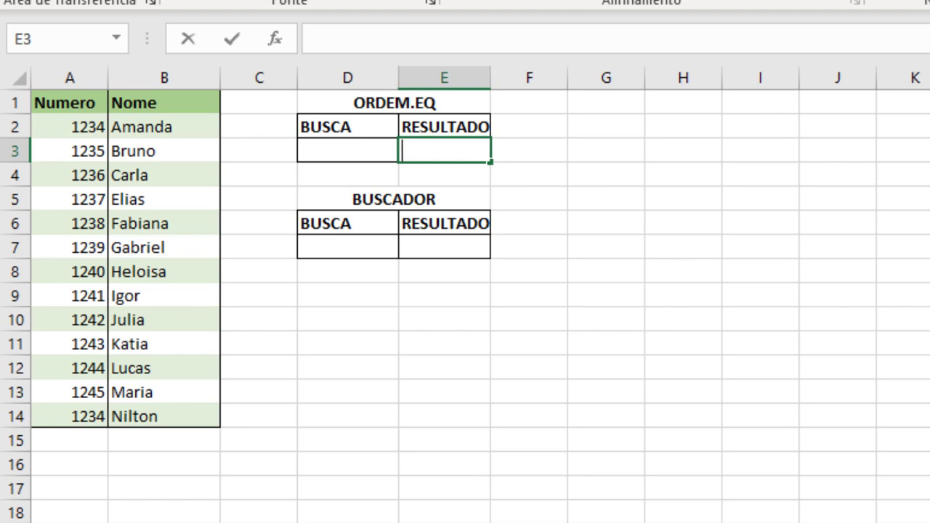
{"action": "type", "text": "="}
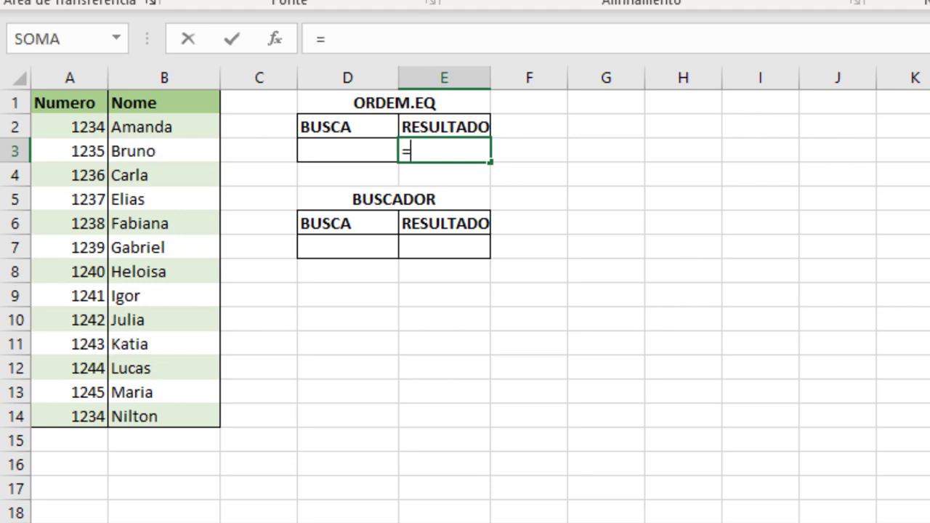
{"action": "type", "text": "ordem."}
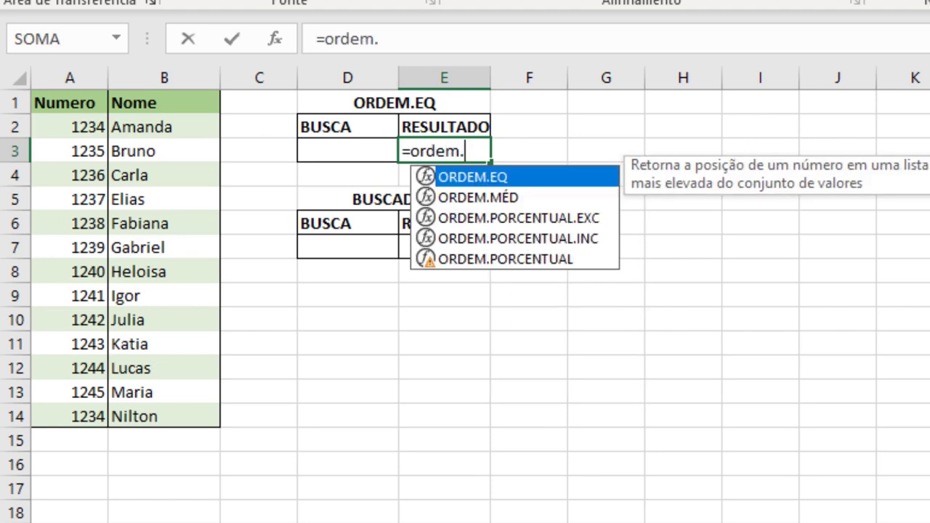
{"action": "type", "text": "eq"}
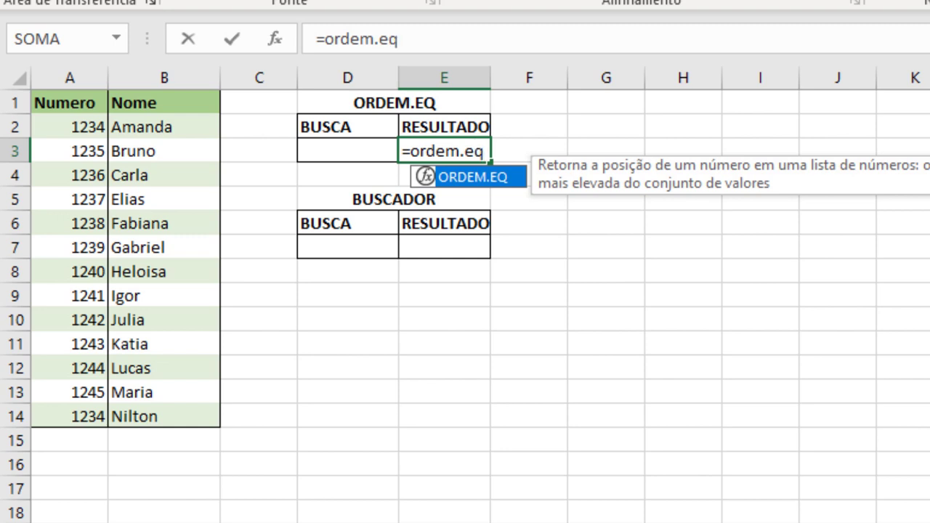
{"action": "type", "text": "("}
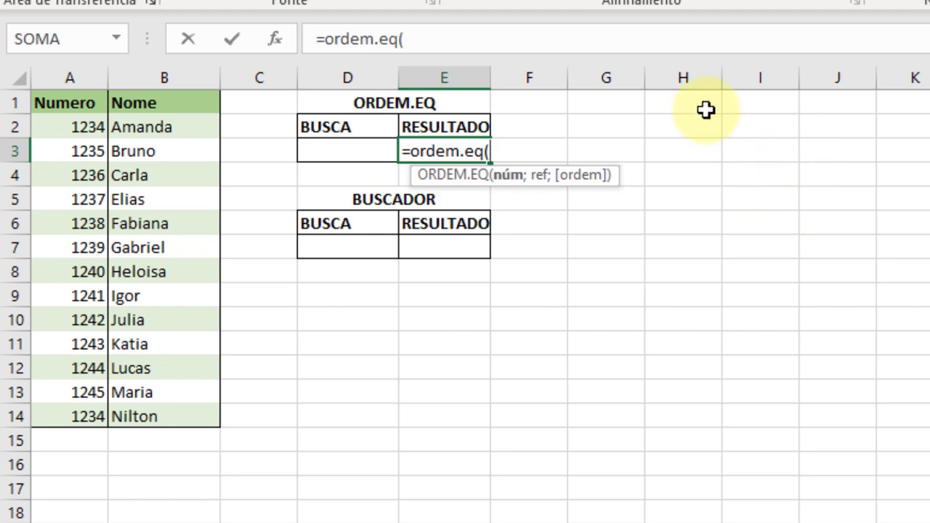
Step: Supply D3 as the number, A2:B14 as the reference and 1 for ascending order
{"action": "left_click", "coordinate": [356, 147]}
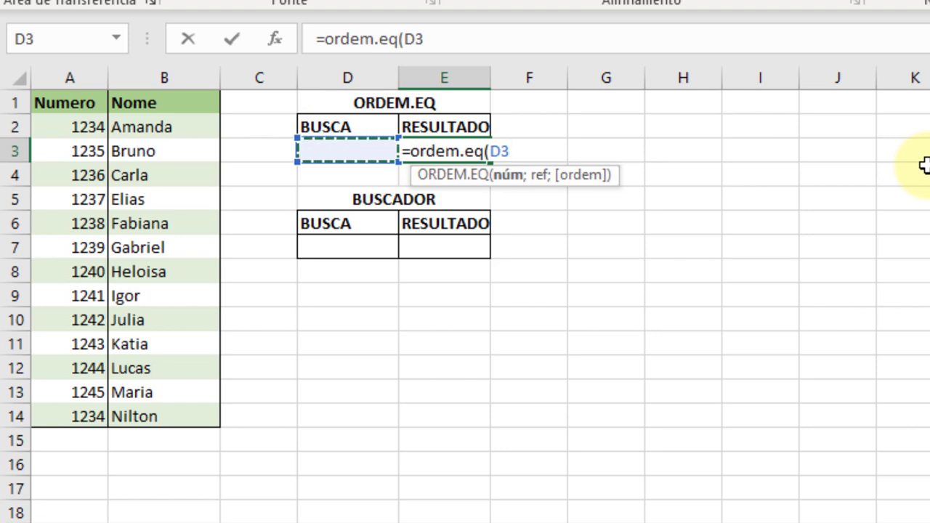
{"action": "type", "text": ";"}
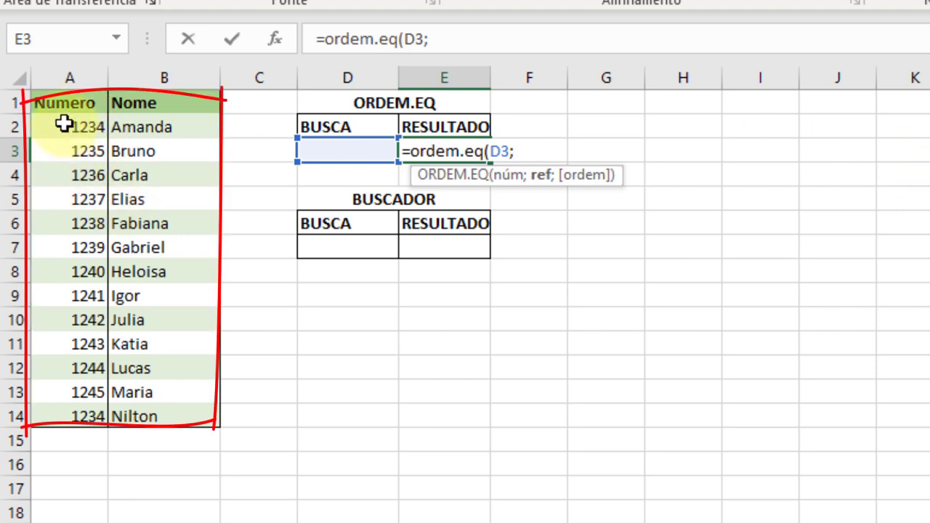
{"action": "left_click_drag", "start_coordinate": [65, 123], "coordinate": [139, 413]}
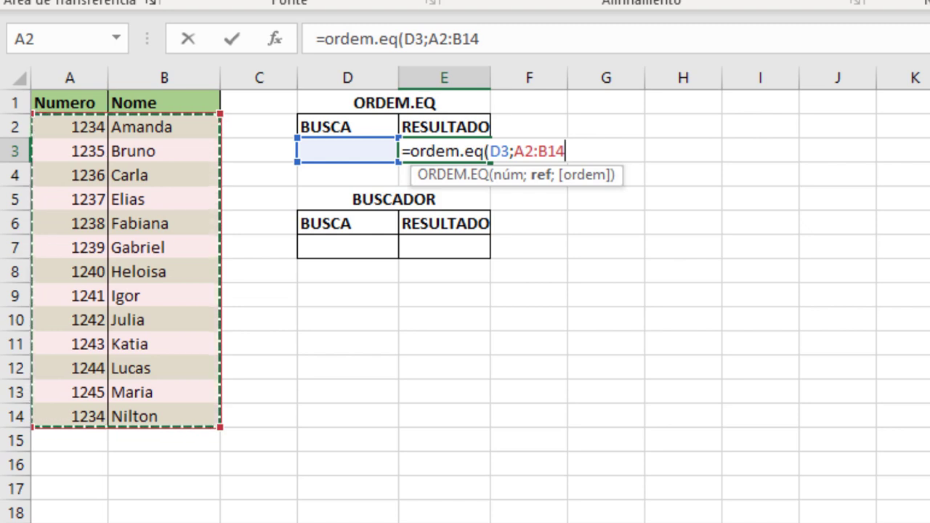
{"action": "type", "text": ";"}
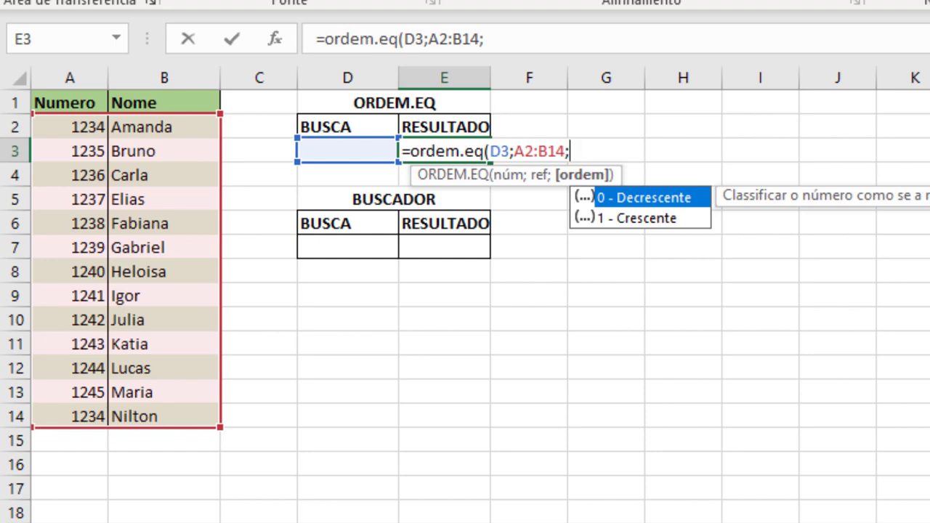
{"action": "type", "text": "1"}
Step: Close and commit the ORDEM.EQ formula, then enter 1234 in D3, giving rank 1
{"action": "type", "text": ")"}
{"action": "key", "text": "Return"}
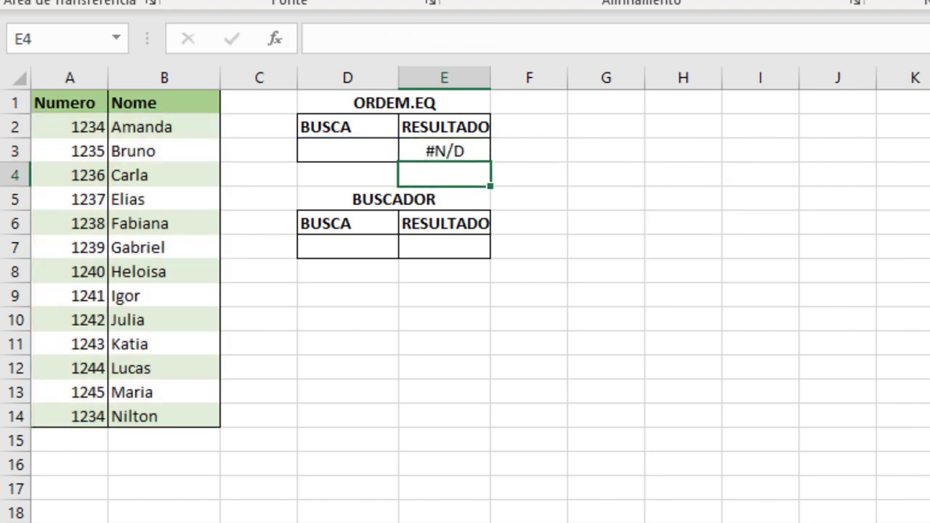
{"action": "left_click", "coordinate": [326, 151]}
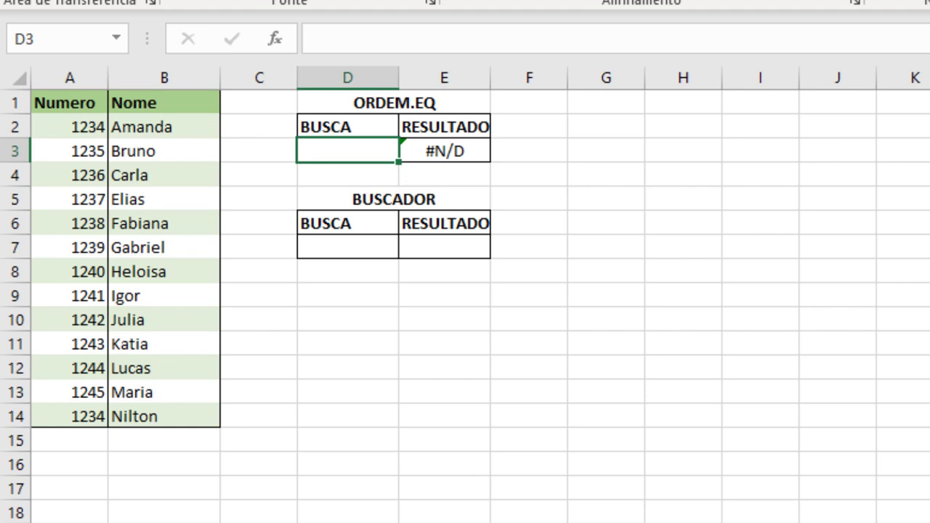
{"action": "type", "text": "1234"}
{"action": "key", "text": "Return"}
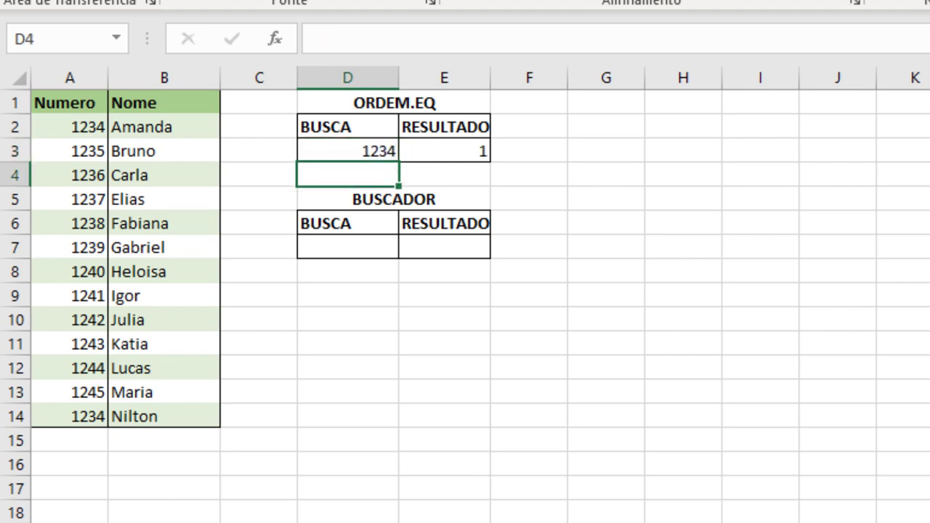
Step: Test 1244 in D3 (rank 12), then put 1234 back
{"action": "left_click", "coordinate": [338, 152]}
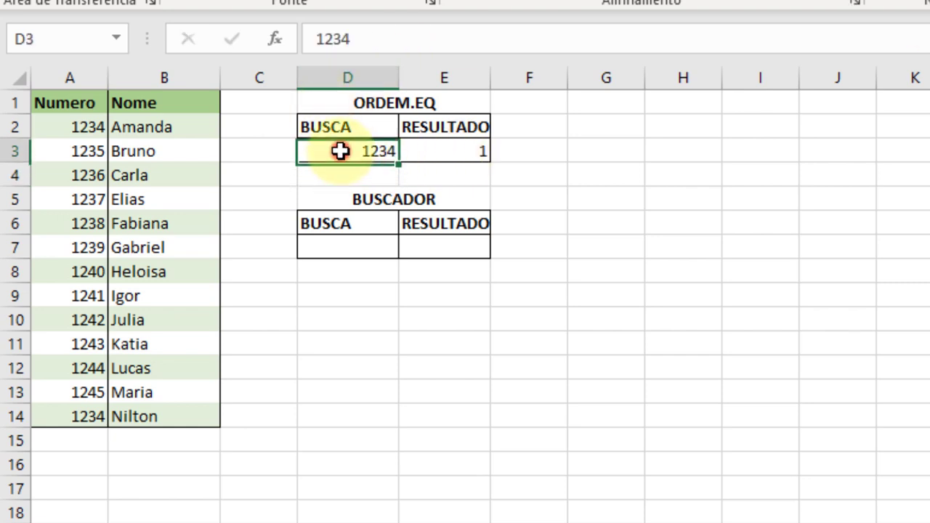
{"action": "type", "text": "1"}
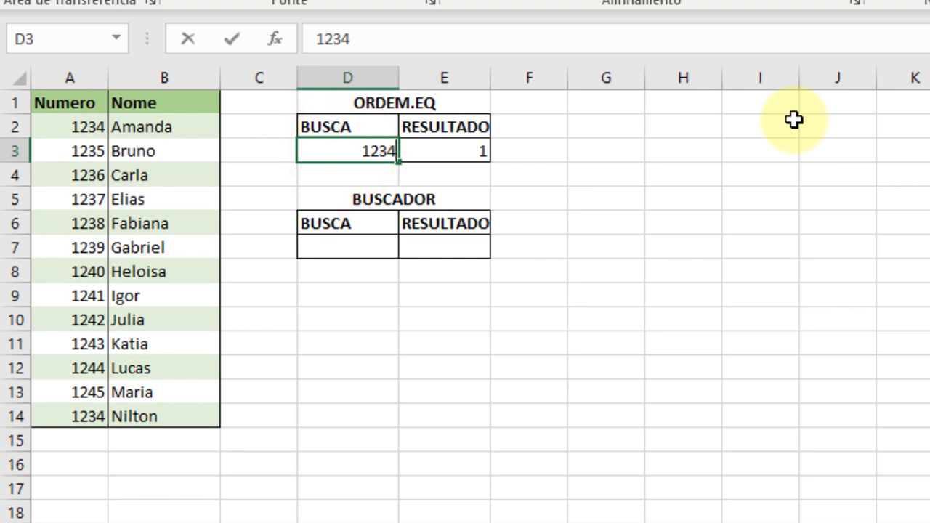
{"action": "type", "text": "244"}
{"action": "key", "text": "Return"}
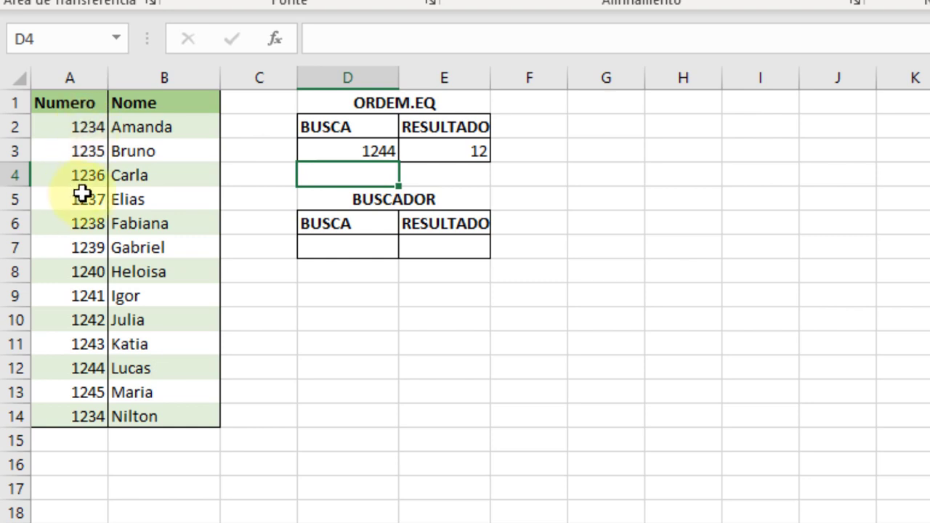
{"action": "left_click", "coordinate": [366, 148]}
{"action": "type", "text": "1"}
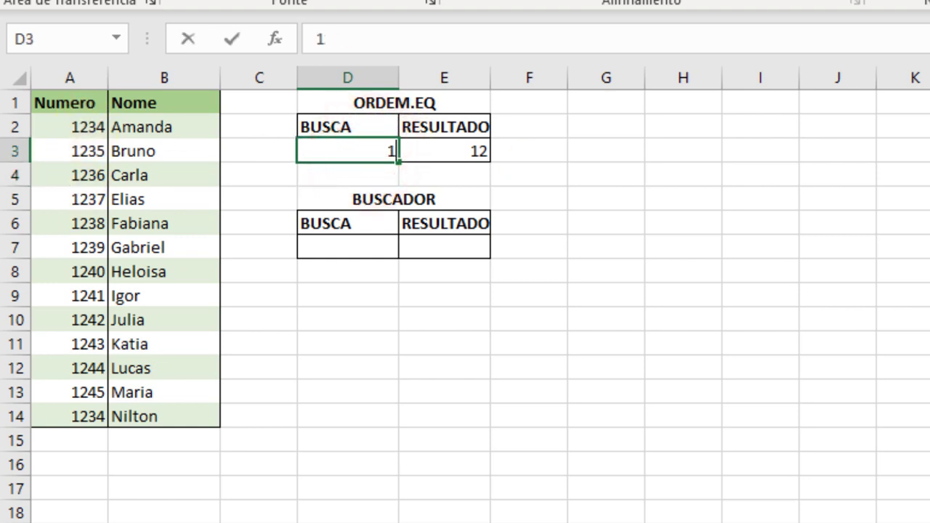
{"action": "type", "text": "234"}
{"action": "key", "text": "Return"}
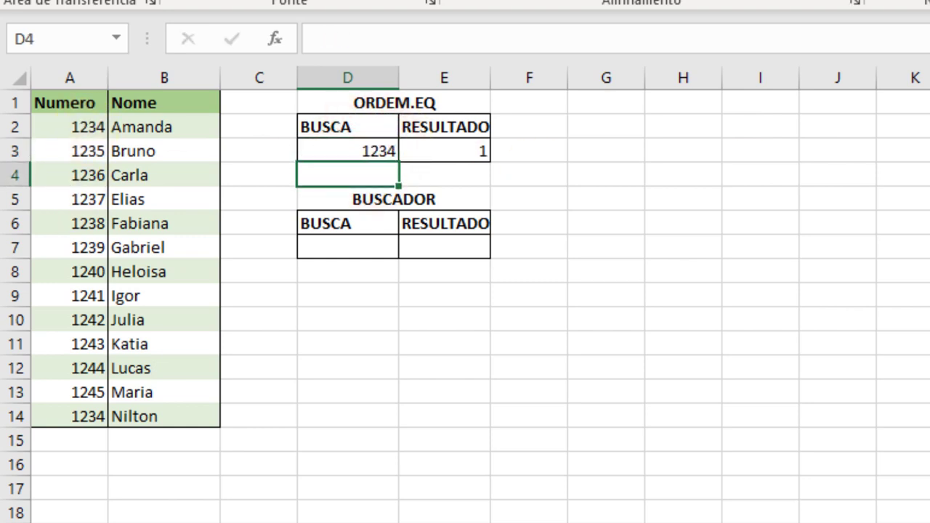